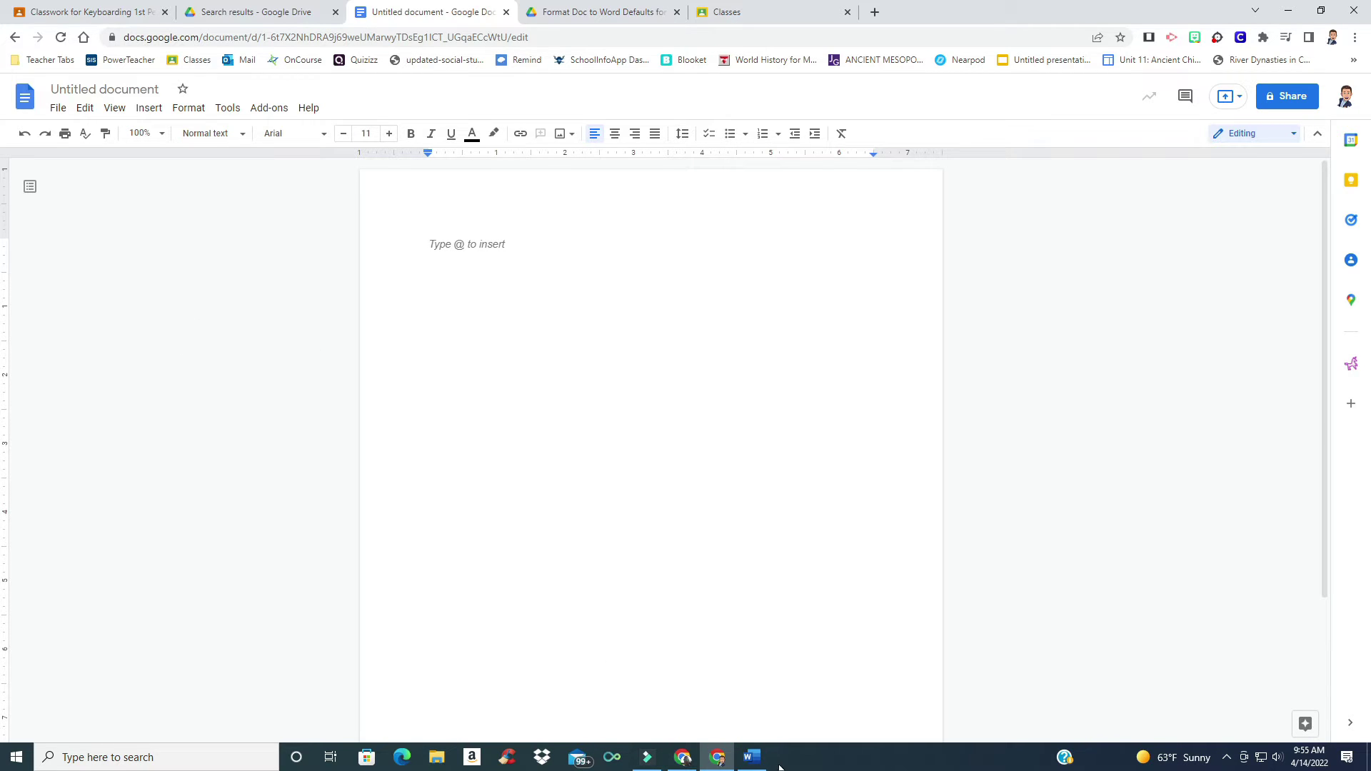
# After a quick look at Word, apply custom spacing: 1.08 lines, 0 pt before, 8 pt after.
pyautogui.click(750, 757)
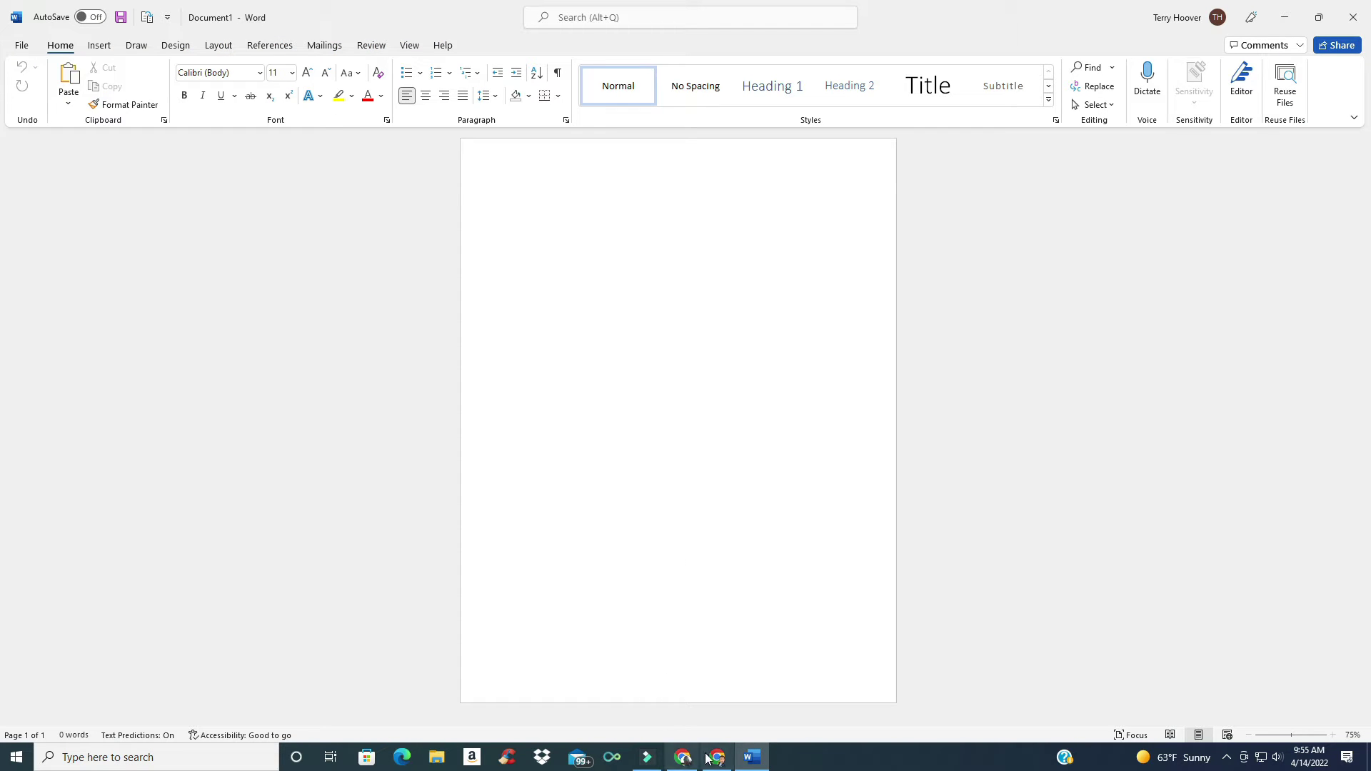
pyautogui.click(1284, 17)
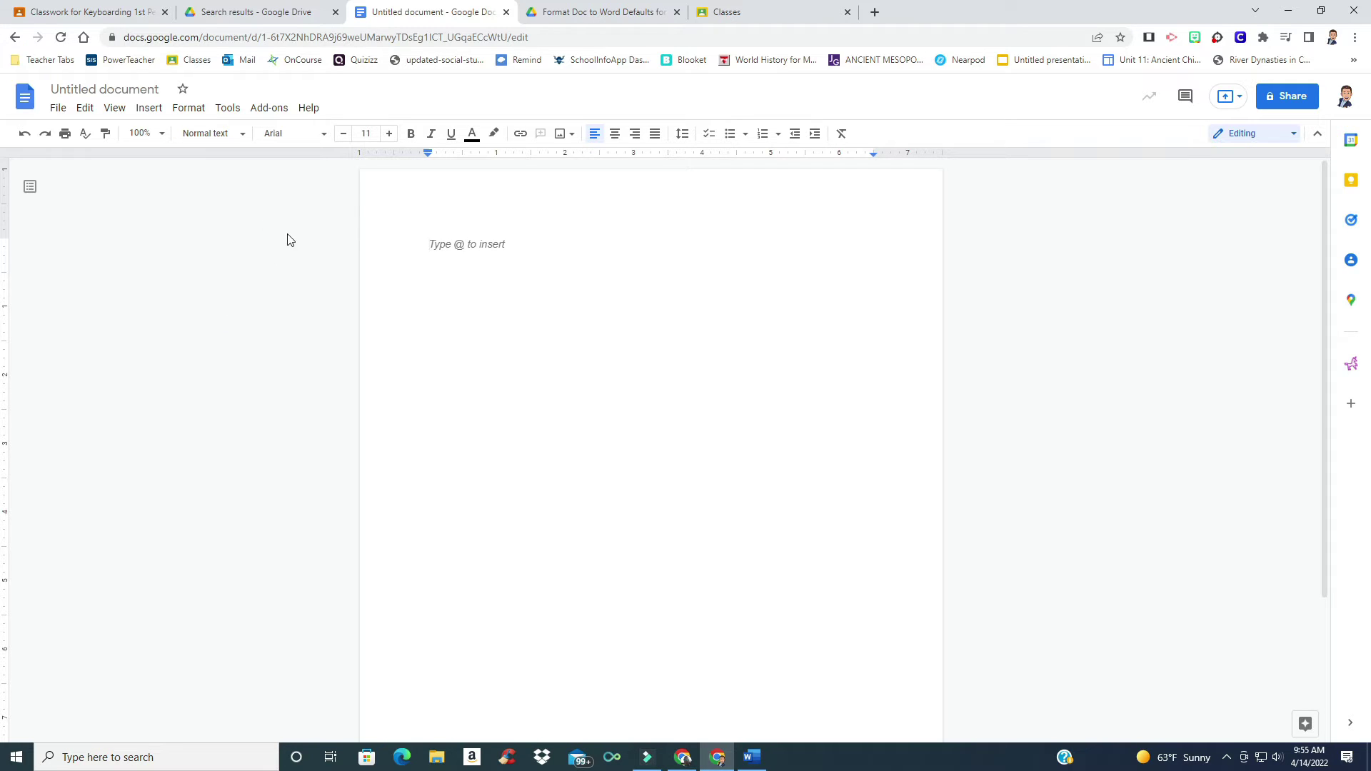
pyautogui.click(189, 108)
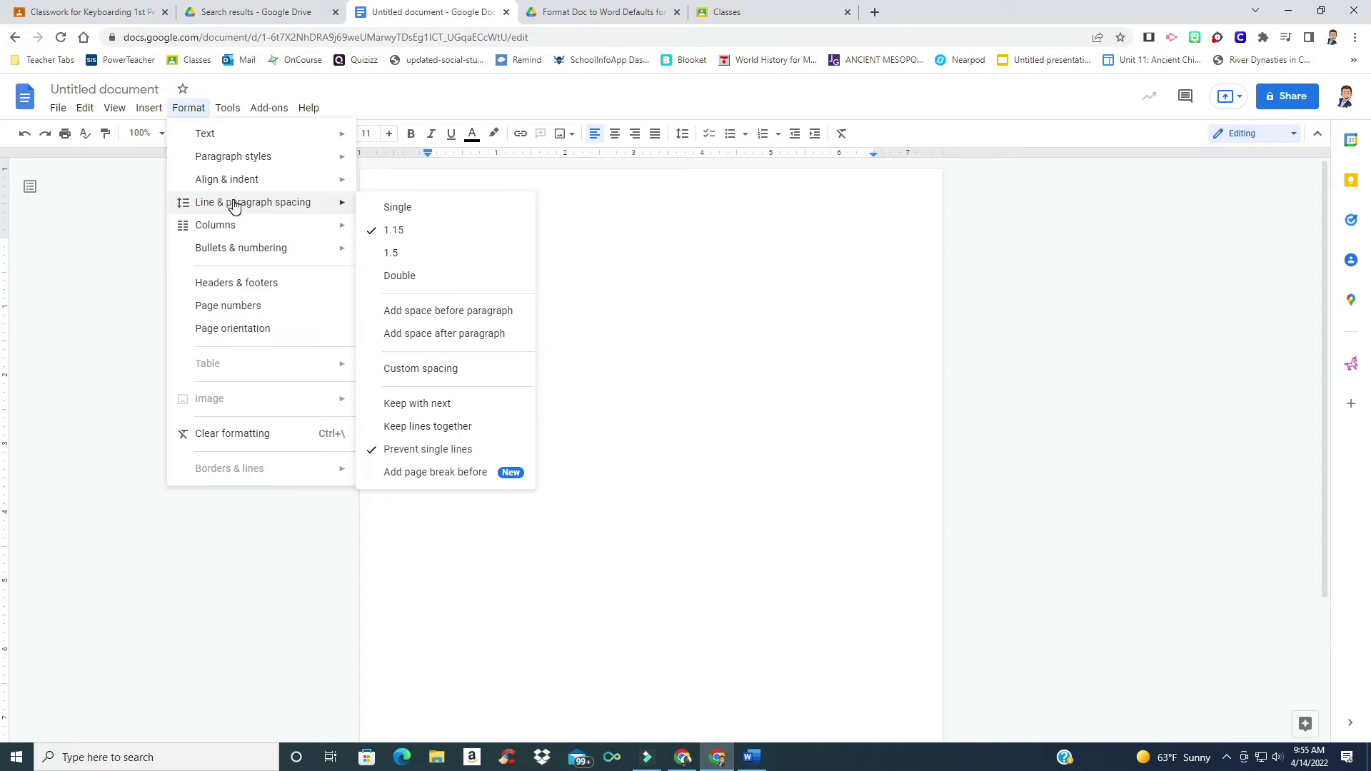
pyautogui.moveTo(254, 203)
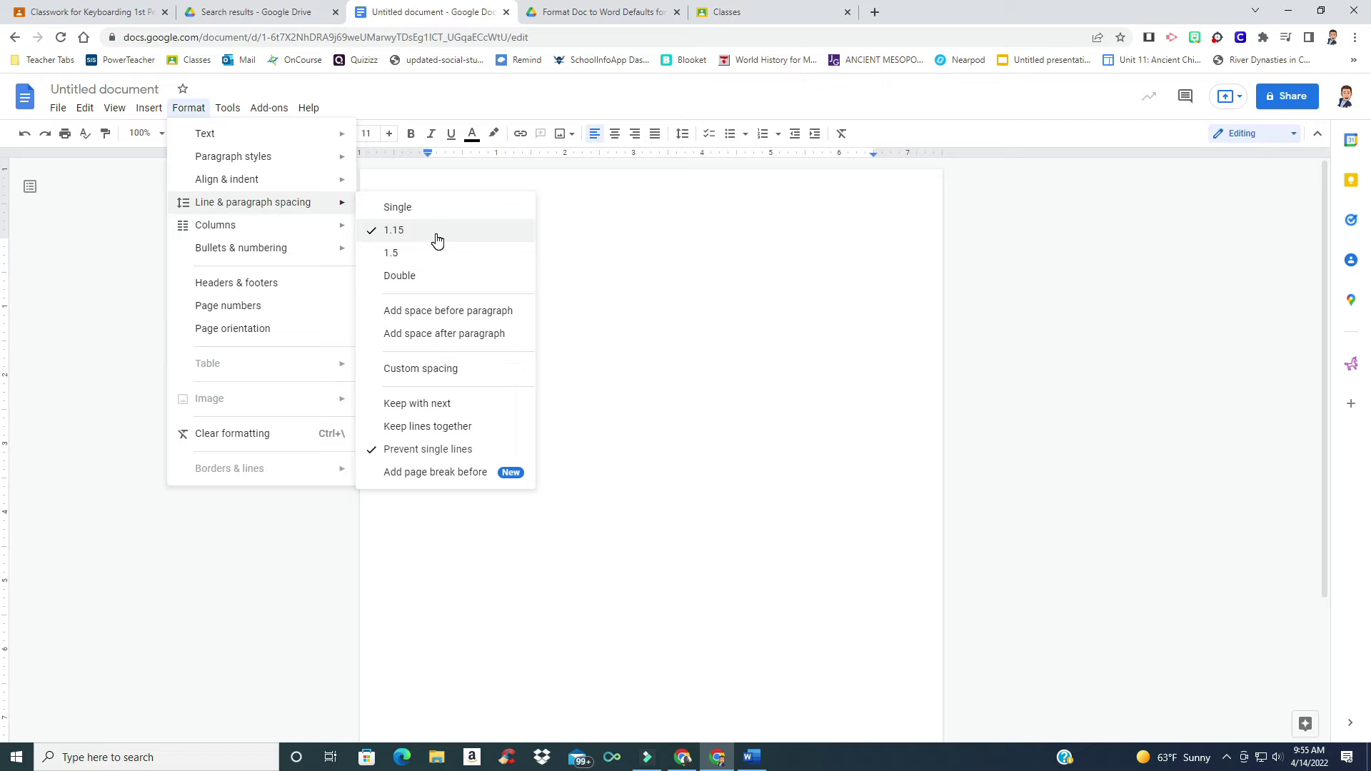
pyautogui.click(447, 377)
pyautogui.click(645, 377)
pyautogui.write('1.08')
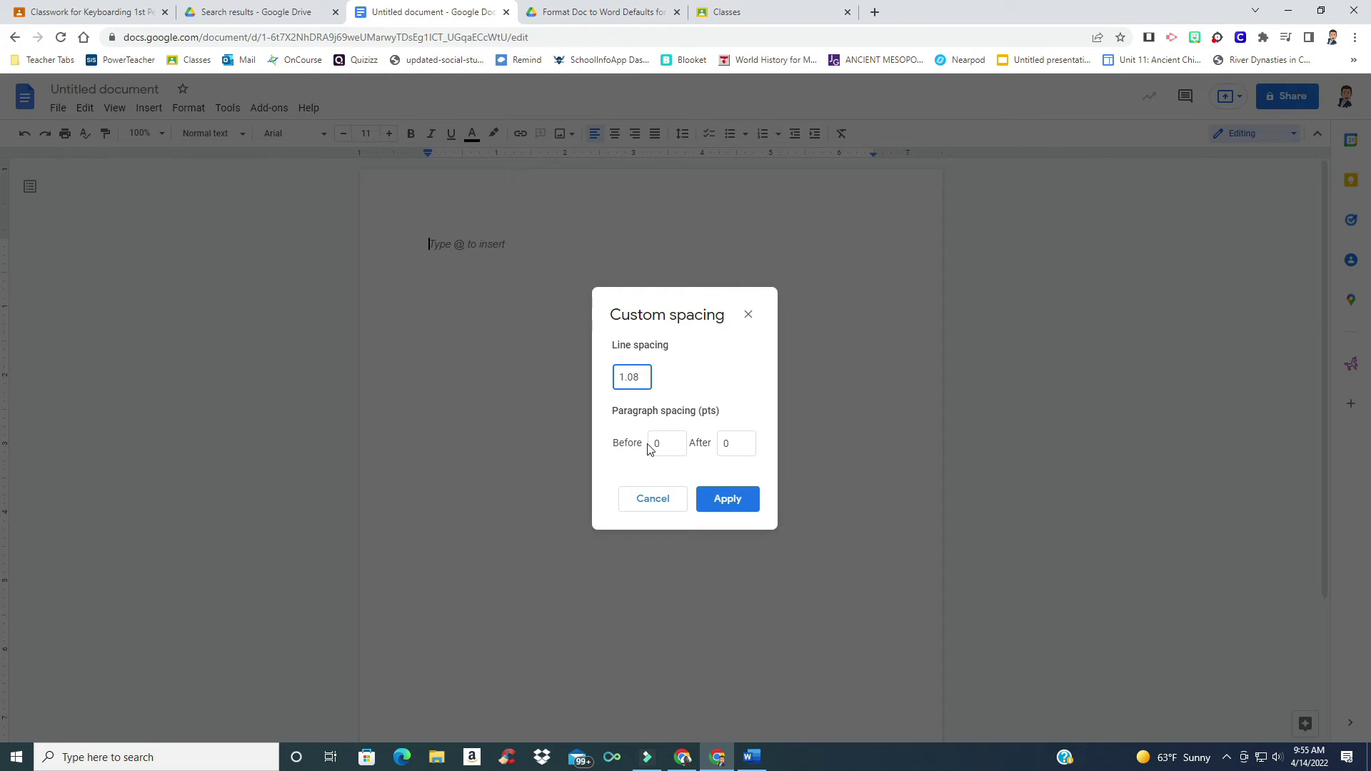
pyautogui.click(743, 445)
pyautogui.write('8')
pyautogui.click(736, 501)
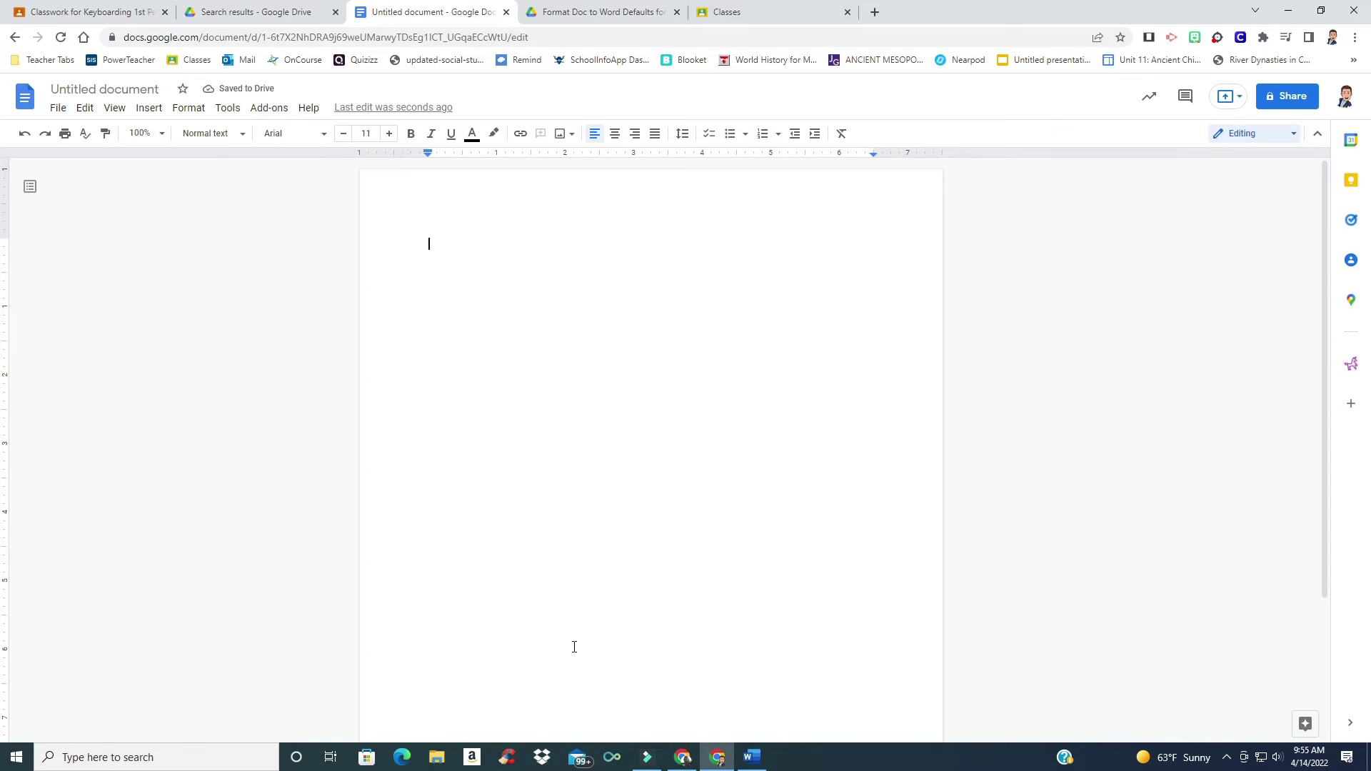
# Confirm Word's default font is Calibri (Body) 11, then hide Word to reveal the Google Doc.
pyautogui.click(750, 757)
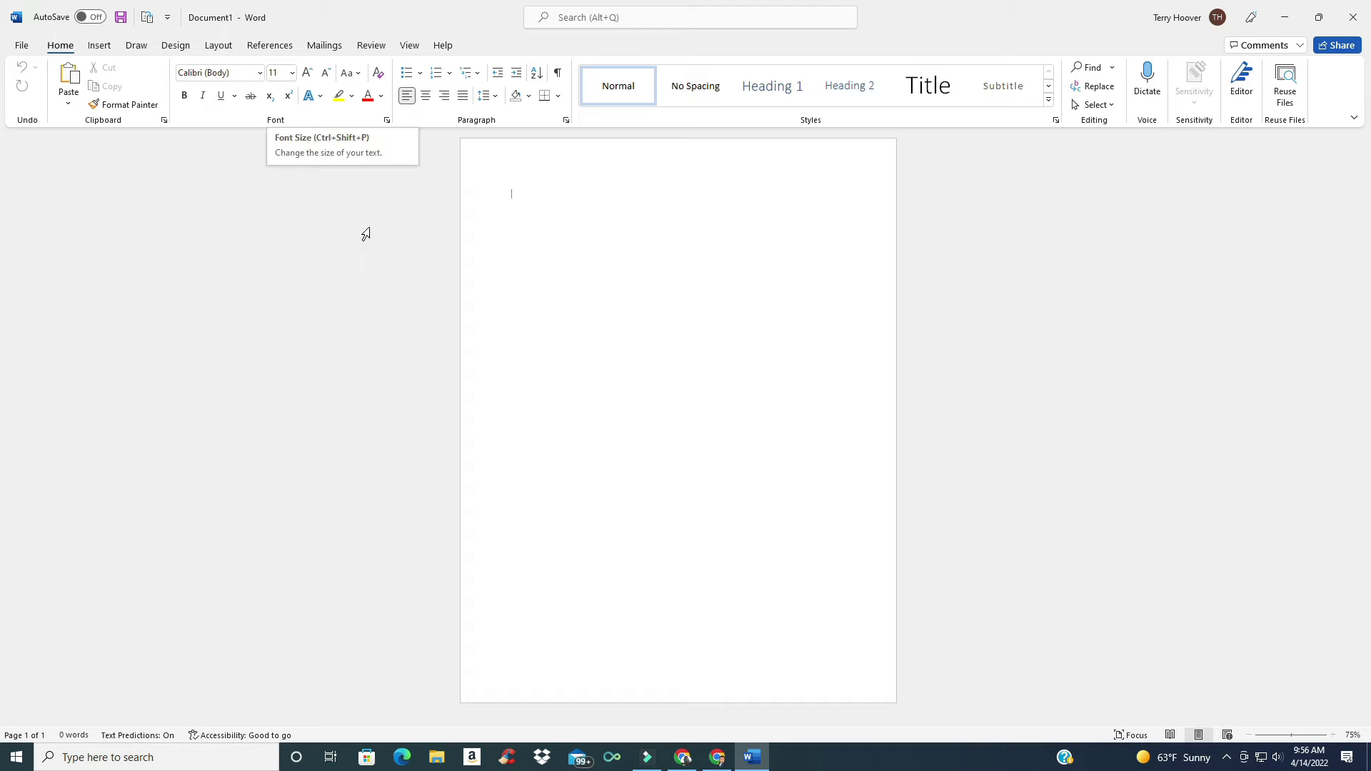
pyautogui.click(717, 757)
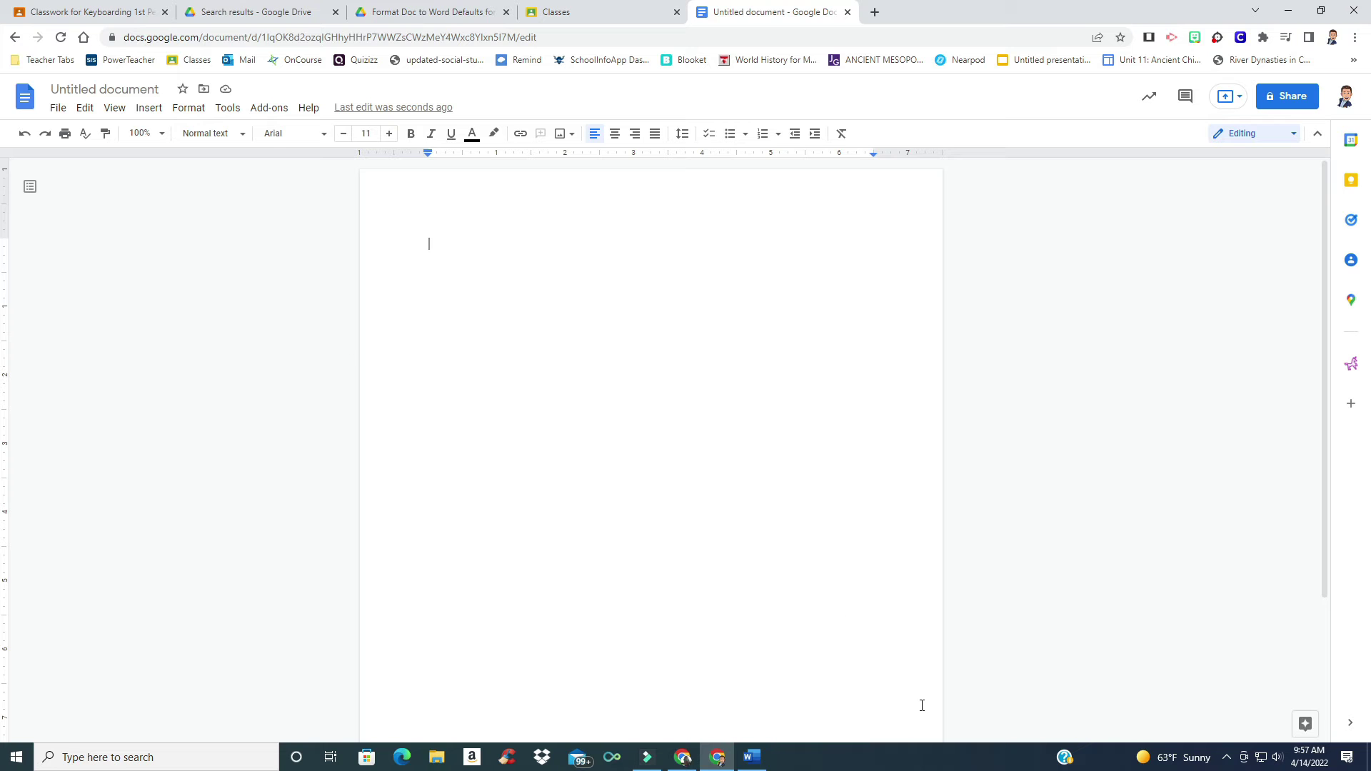
pyautogui.click(752, 758)
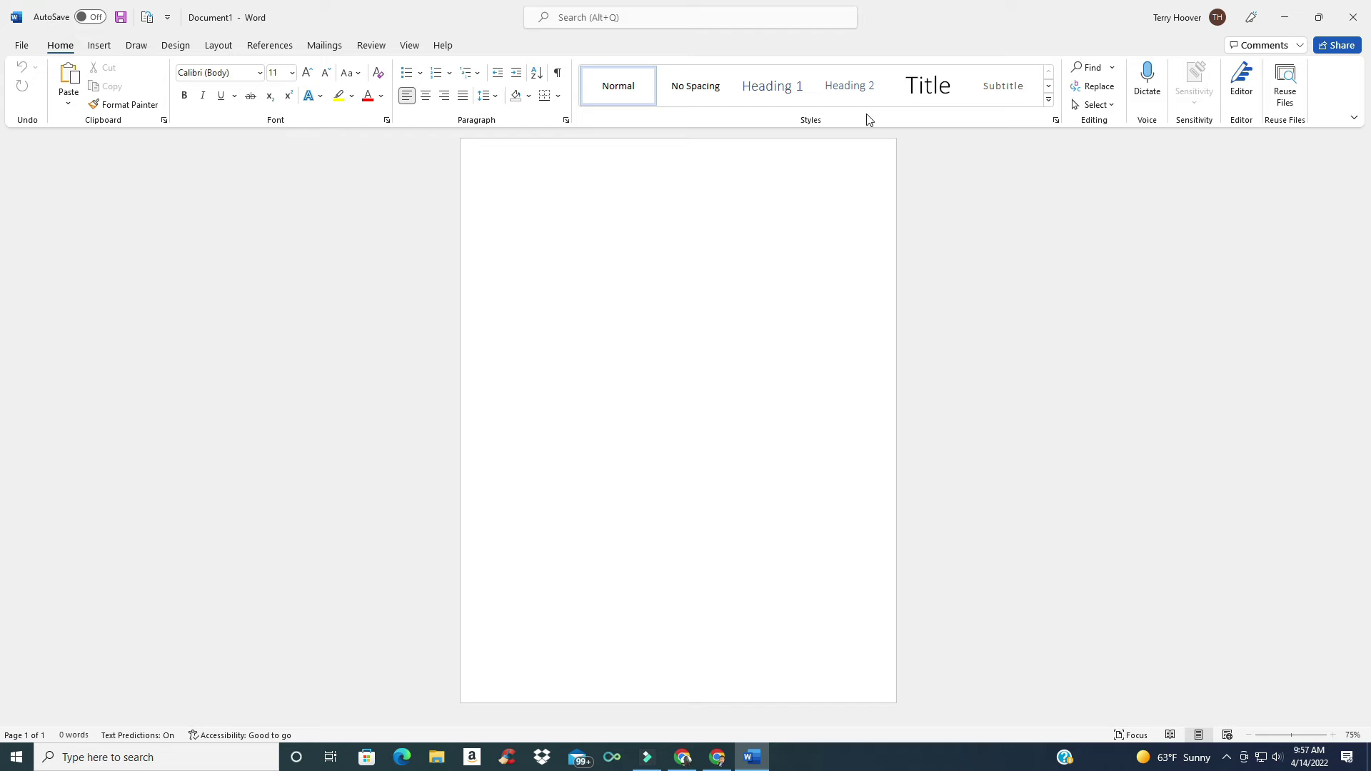
pyautogui.click(1289, 19)
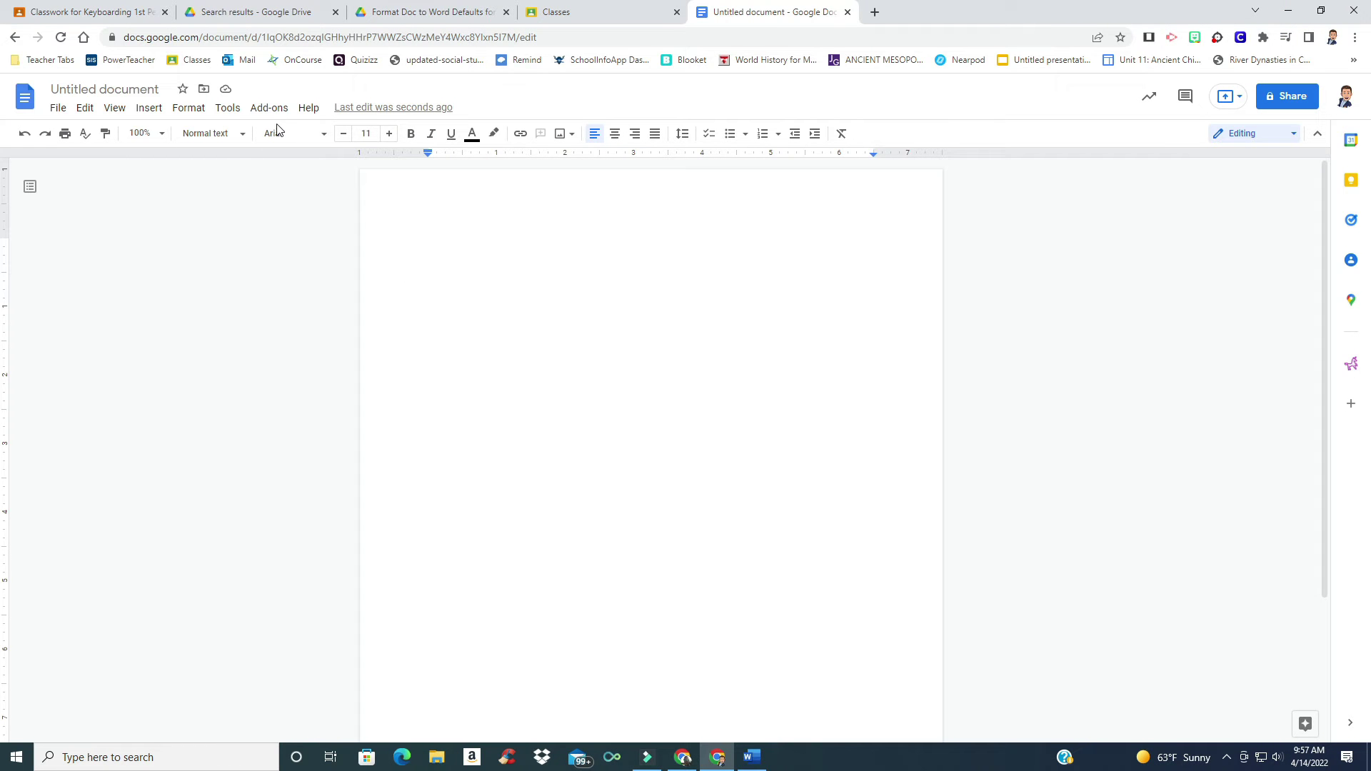
# Add Calibri to the document's font list through the More fonts catalog.
pyautogui.click(325, 137)
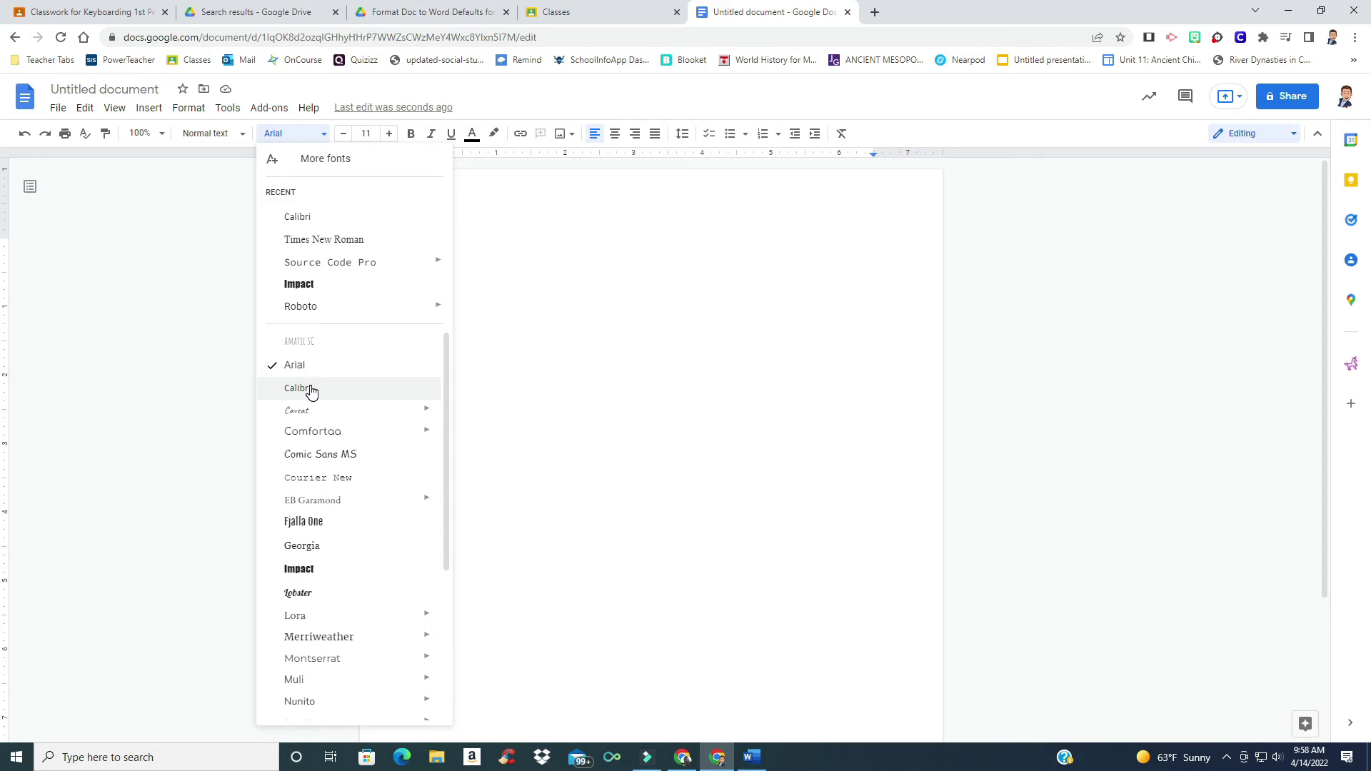
pyautogui.click(324, 159)
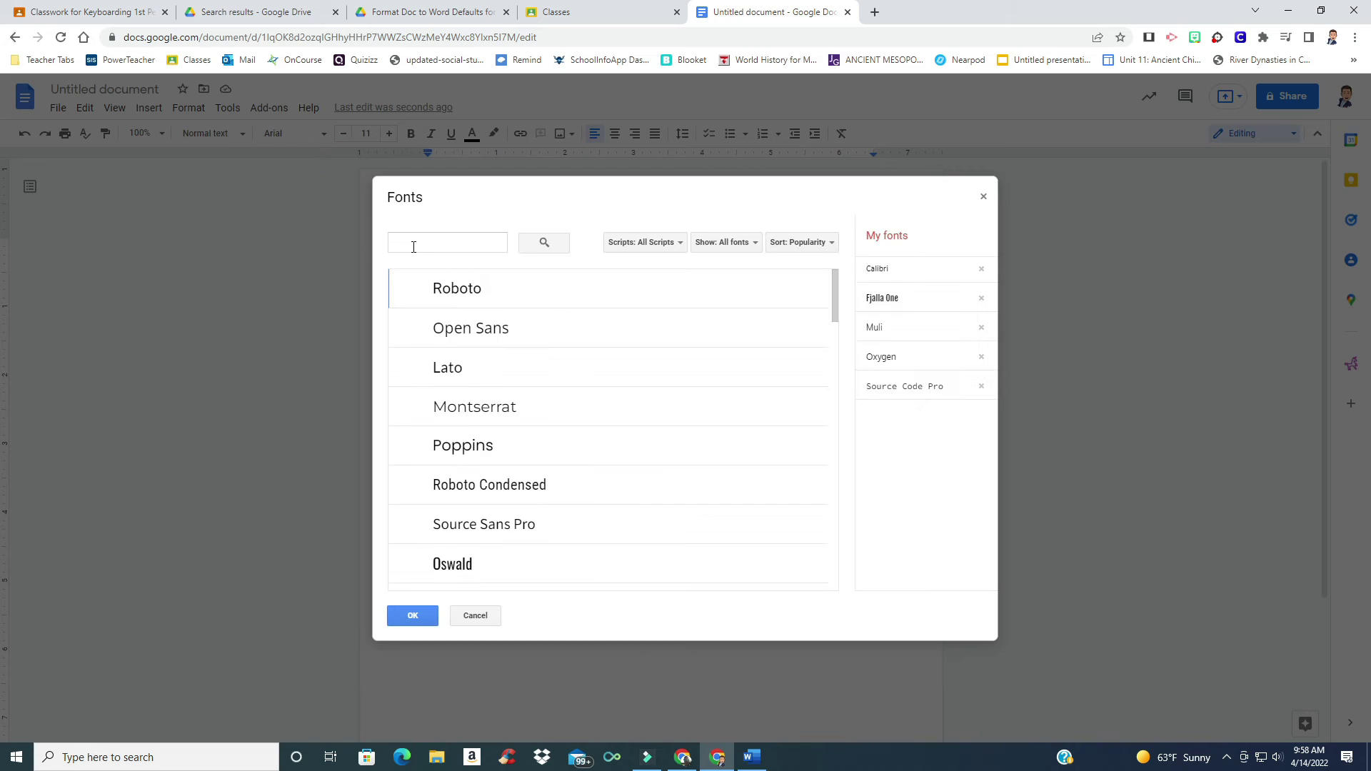
pyautogui.write('cali')
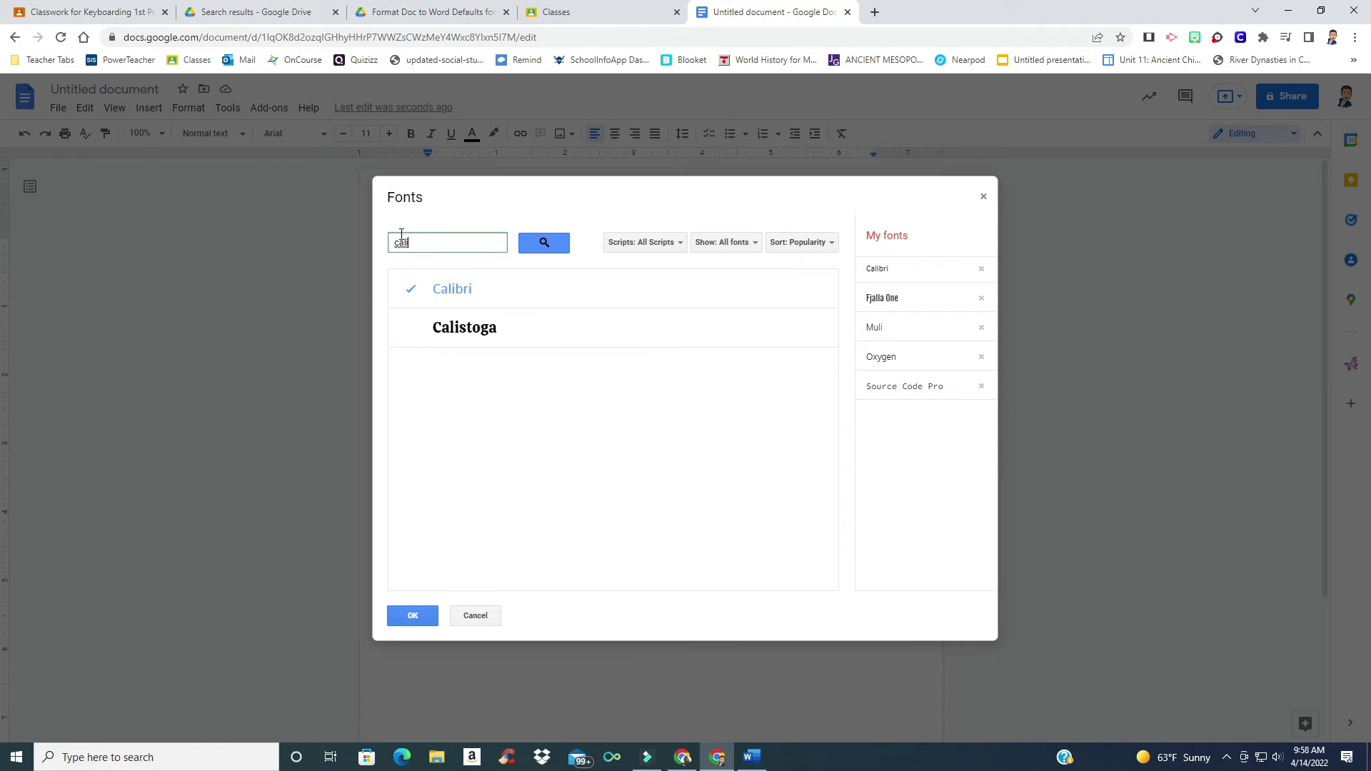
pyautogui.click(413, 615)
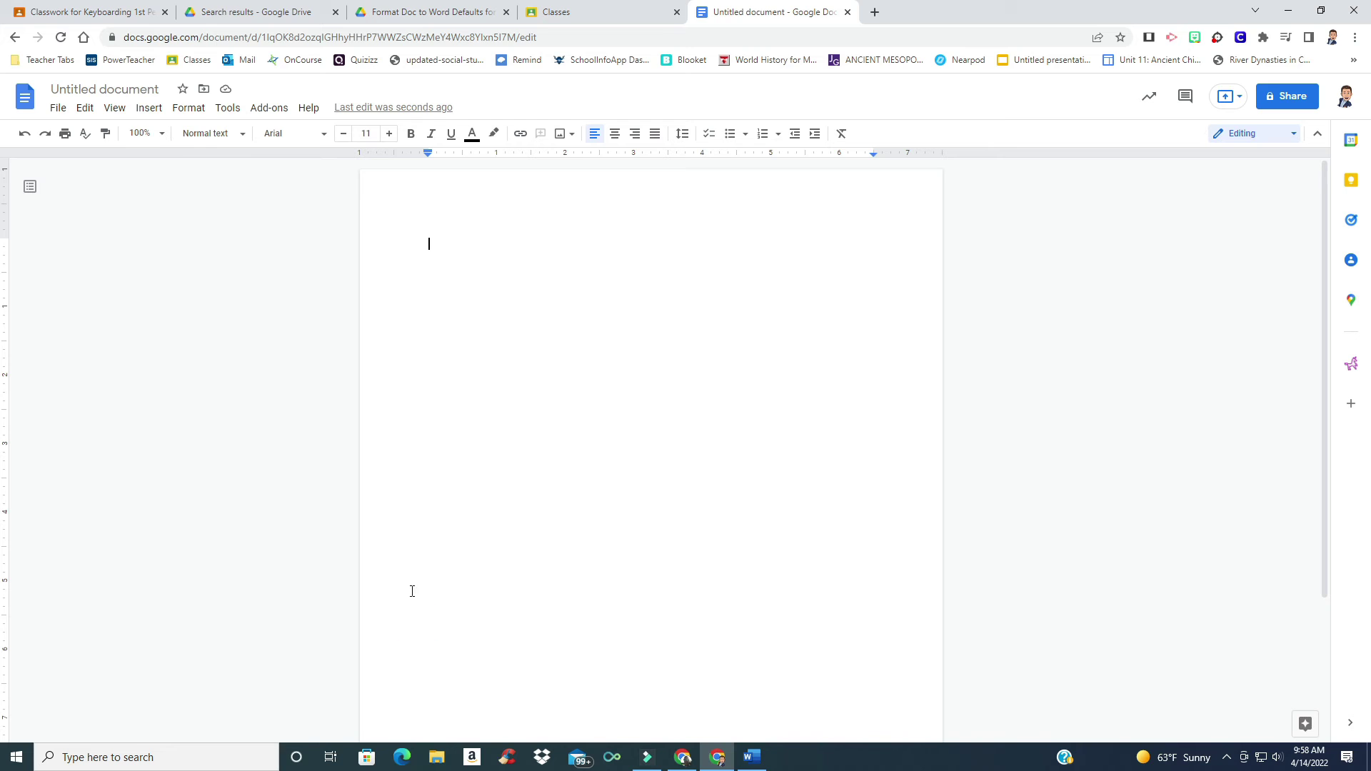
pyautogui.click(319, 134)
# Pick Calibri from the font list so the document types in Calibri 11.
pyautogui.click(298, 217)
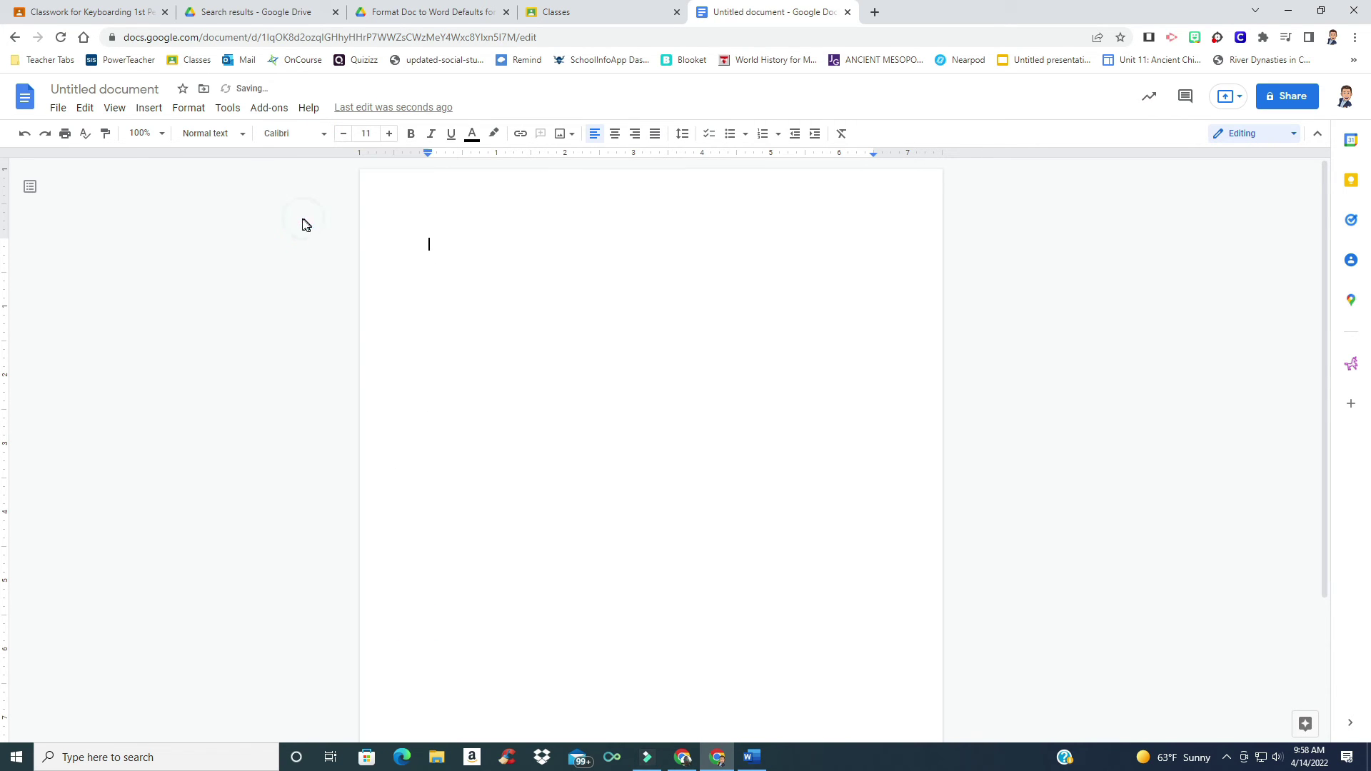